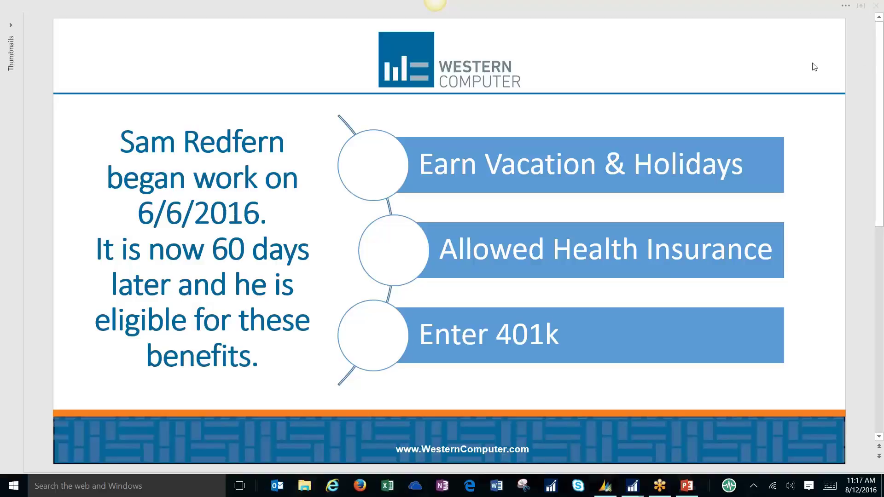
{"action": "scroll", "coordinate": [809, 74], "scroll_direction": "down", "scroll_amount": 1}
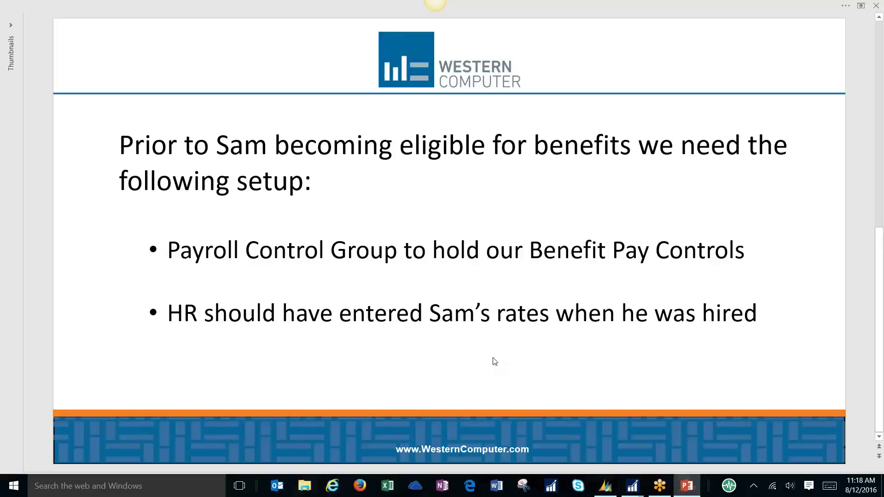
{"action": "mouse_move", "coordinate": [632, 486]}
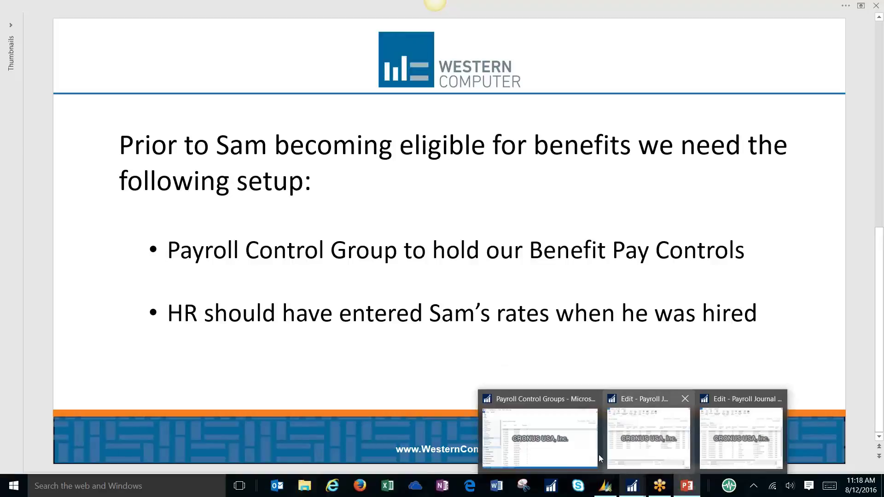
Step: Switch from the benefits-prerequisites slide to the Dynamics NAV Payroll Control Groups window
{"action": "left_click", "coordinate": [578, 449]}
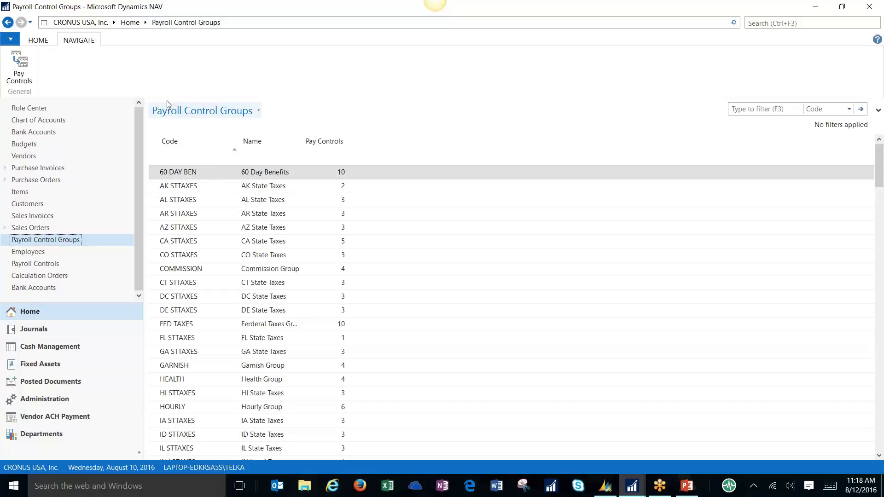
{"action": "left_click", "coordinate": [19, 71]}
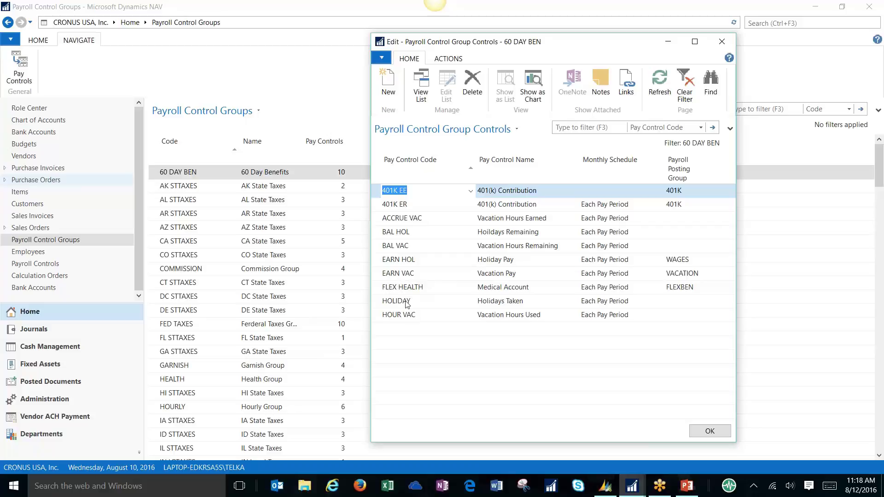
{"action": "left_click", "coordinate": [706, 433]}
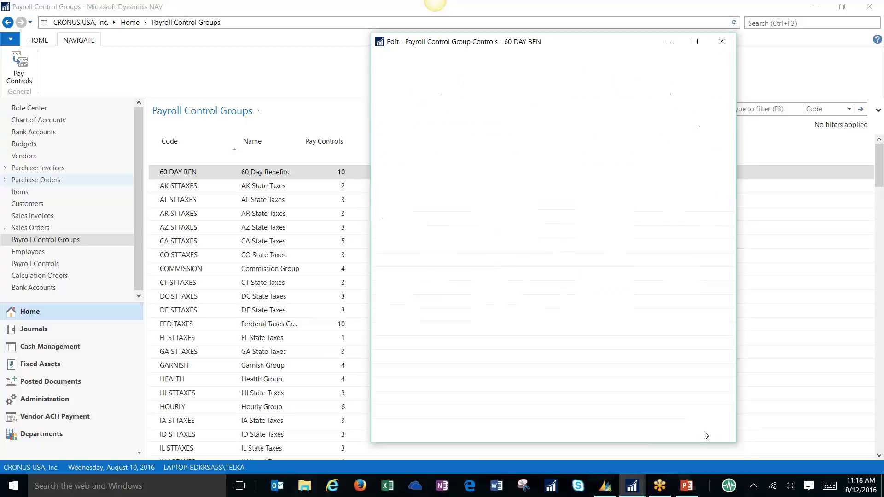
Step: Review employee SR's four existing pay rates from the Employees list, then close them
{"action": "left_click", "coordinate": [61, 251]}
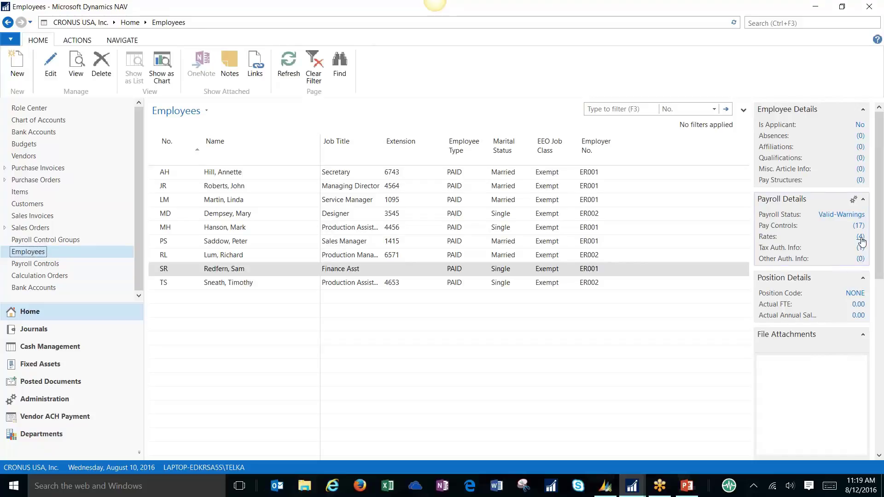
{"action": "left_click", "coordinate": [861, 236]}
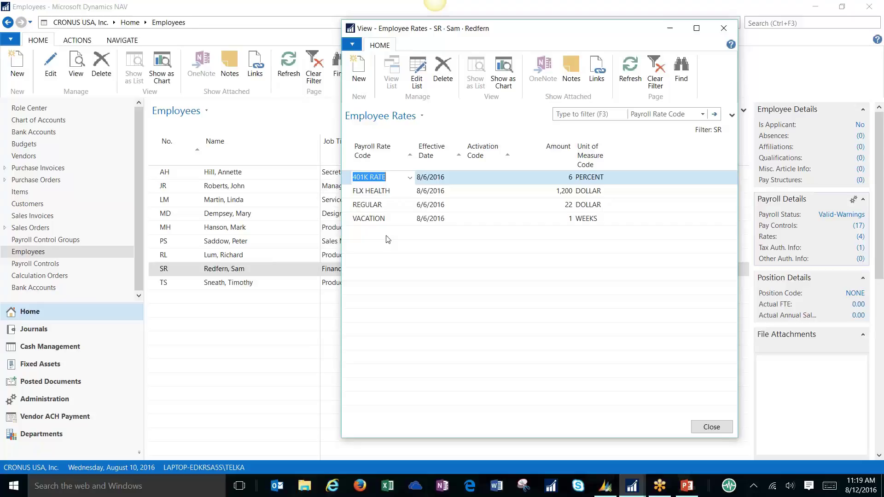
{"action": "left_click", "coordinate": [716, 428]}
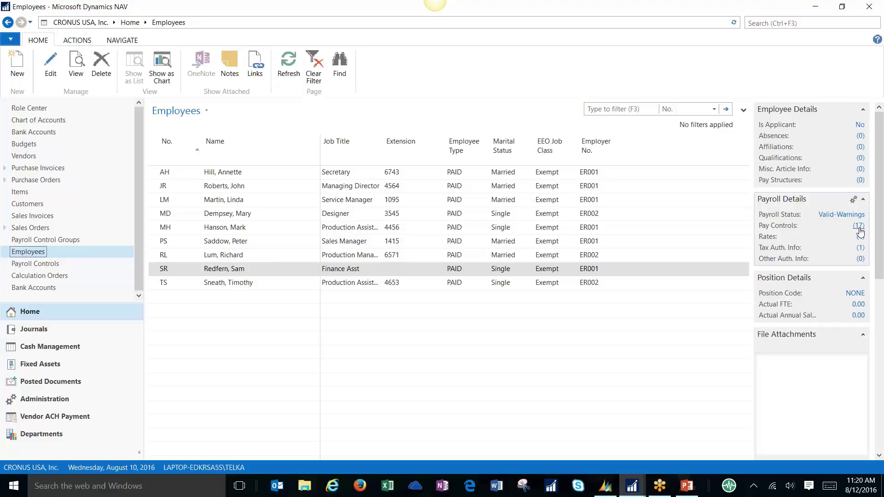
Step: Start attaching a control group from SR's 17 payroll controls, arranging both windows rightward
{"action": "left_click", "coordinate": [860, 228]}
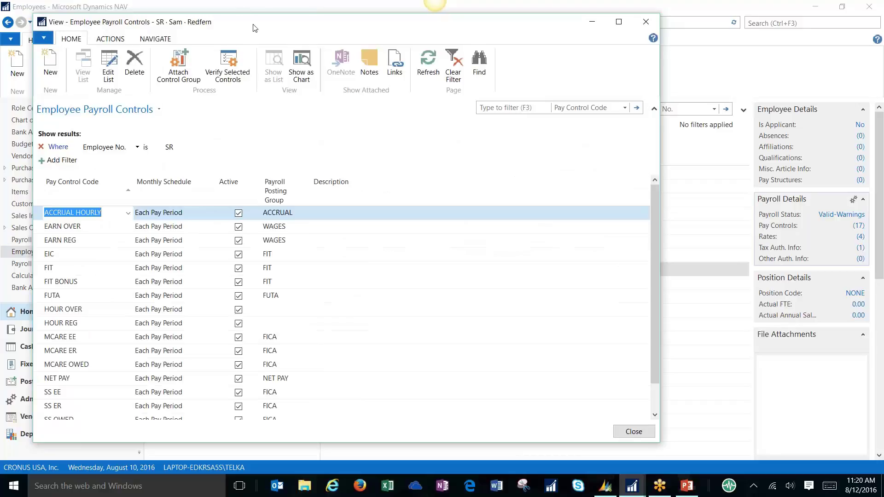
{"action": "left_click_drag", "start_coordinate": [253, 28], "coordinate": [329, 30]}
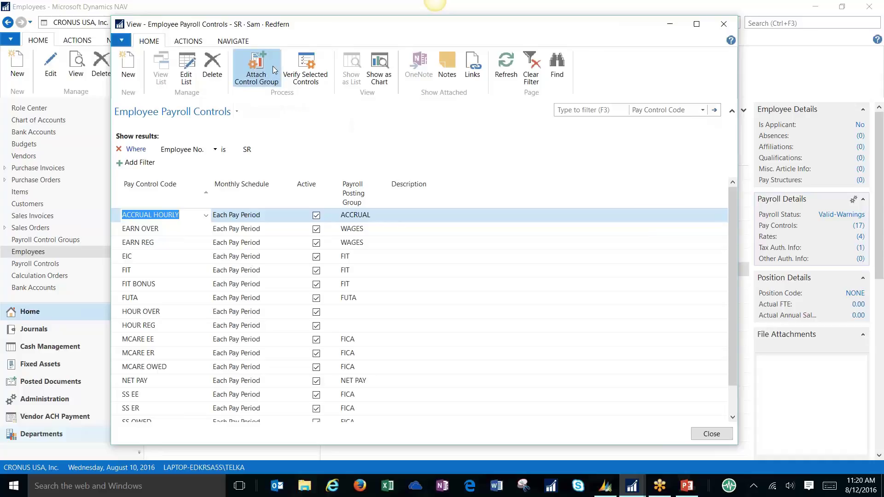
{"action": "left_click", "coordinate": [273, 65]}
{"action": "left_click_drag", "start_coordinate": [384, 41], "coordinate": [509, 46]}
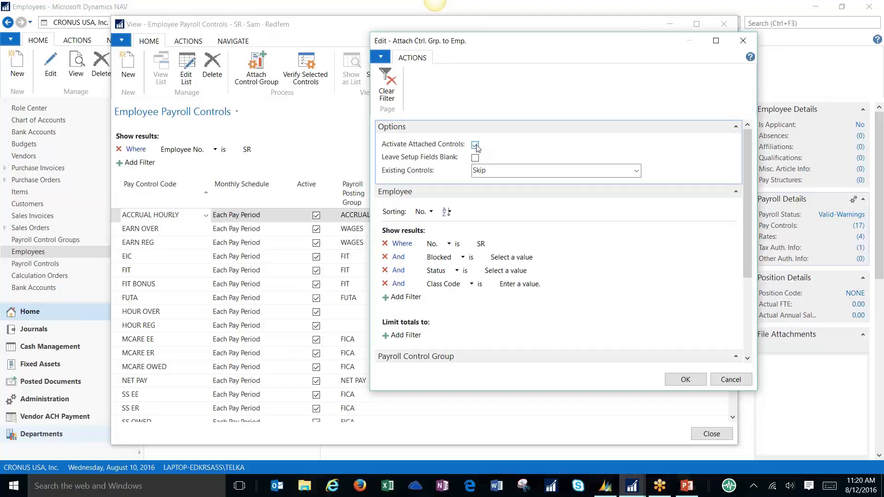
Step: Filter Payroll Control Group Code to 60 DAY BEN and confirm the attachment to SR
{"action": "left_click", "coordinate": [503, 170]}
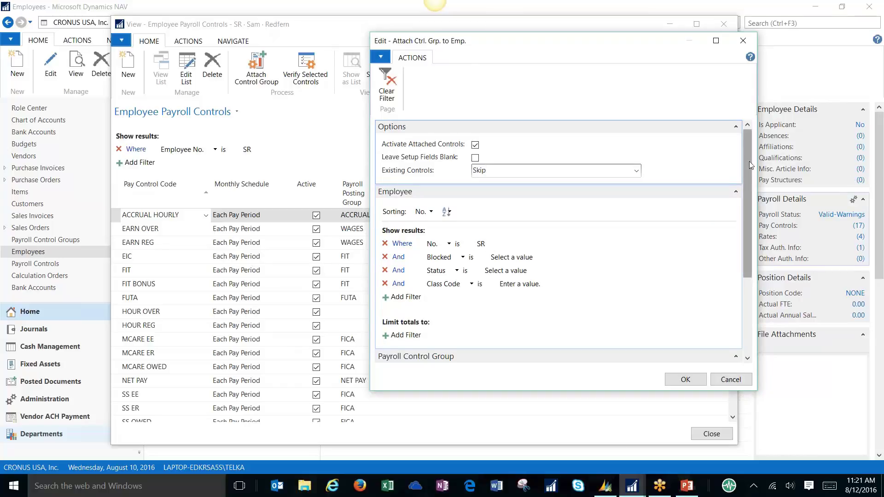
{"action": "left_click_drag", "start_coordinate": [749, 161], "coordinate": [753, 237]}
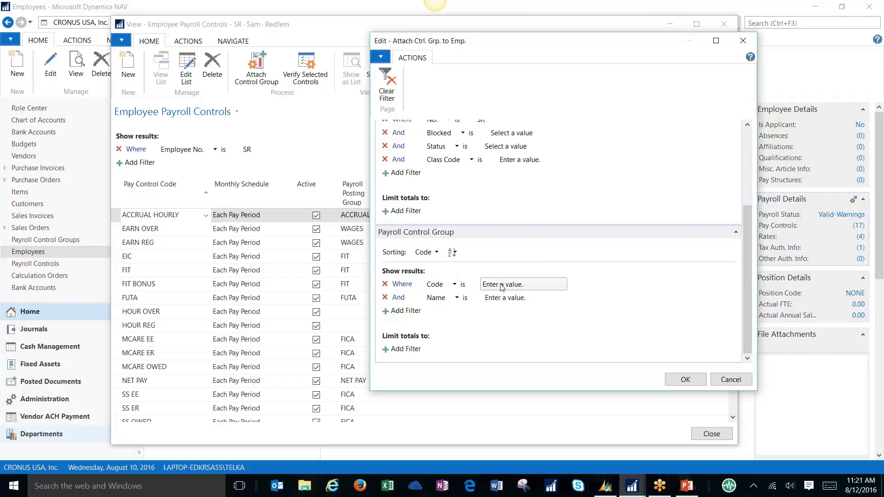
{"action": "left_click", "coordinate": [530, 287]}
{"action": "left_click", "coordinate": [560, 285]}
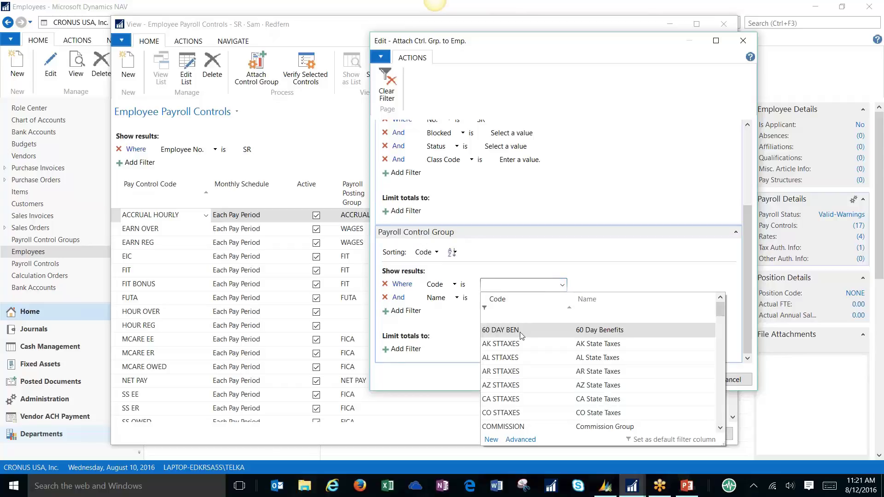
{"action": "left_click", "coordinate": [520, 332]}
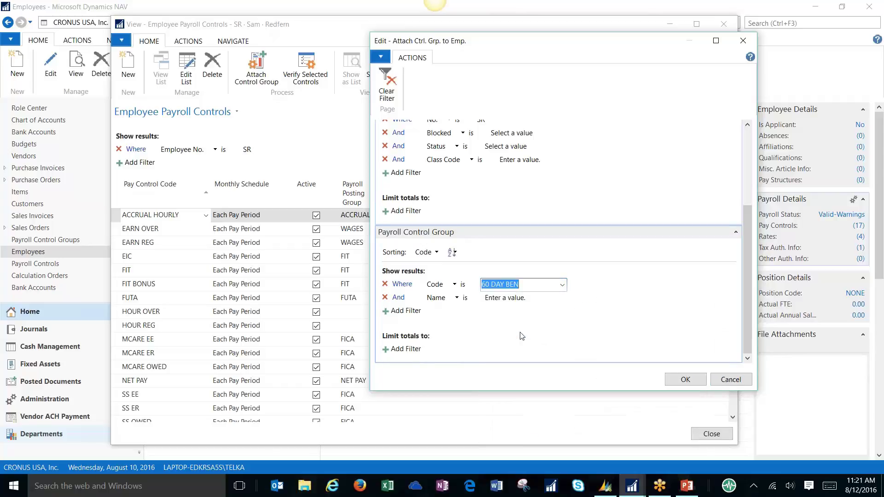
{"action": "left_click", "coordinate": [685, 380]}
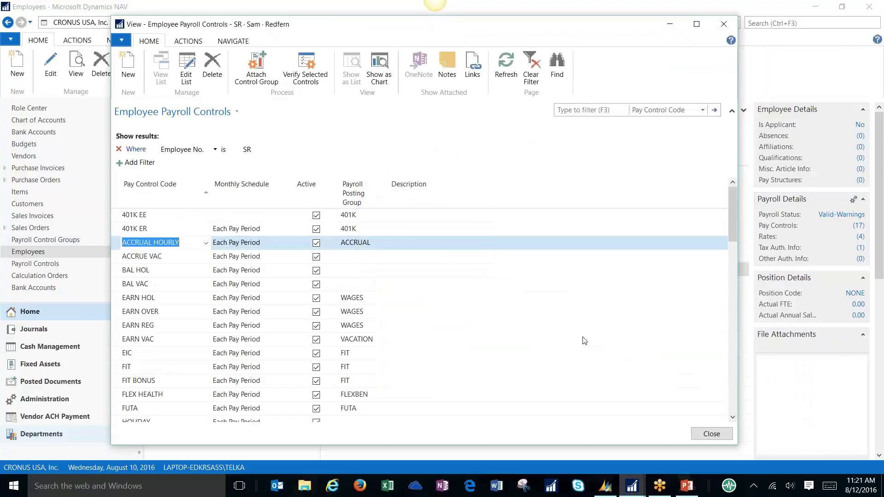
Step: Select the new 401K, EARN HOL/VAC, FLEX HEALTH, BAL HOL and ACCRUE VAC controls, then close
{"action": "left_click", "coordinate": [119, 216]}
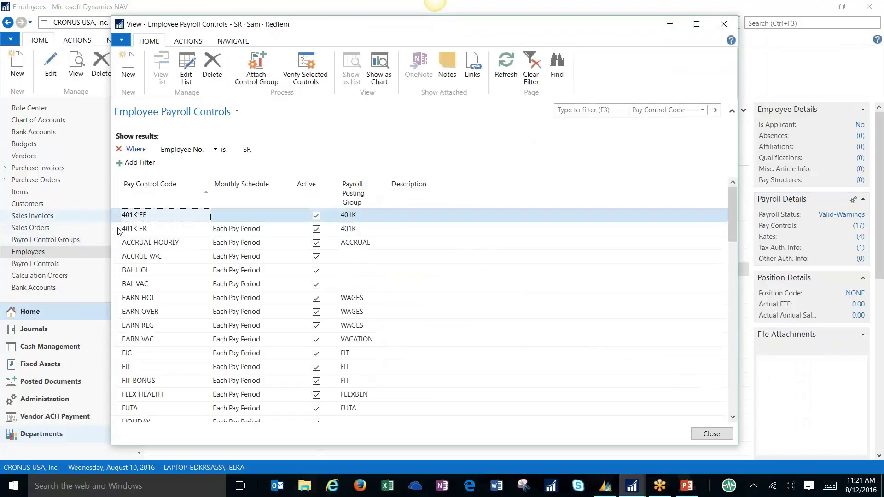
{"action": "left_click", "coordinate": [119, 230], "text": "shift"}
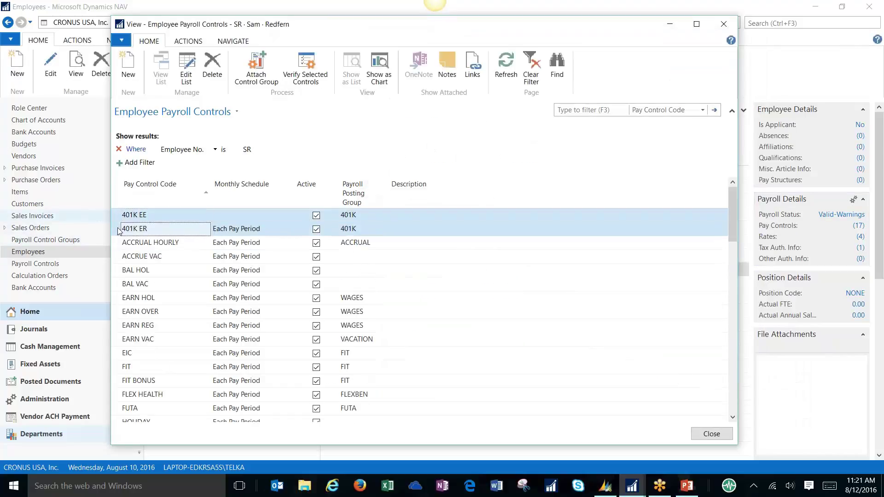
{"action": "left_click", "coordinate": [119, 304], "text": "ctrl"}
{"action": "left_click", "coordinate": [119, 341], "text": "ctrl"}
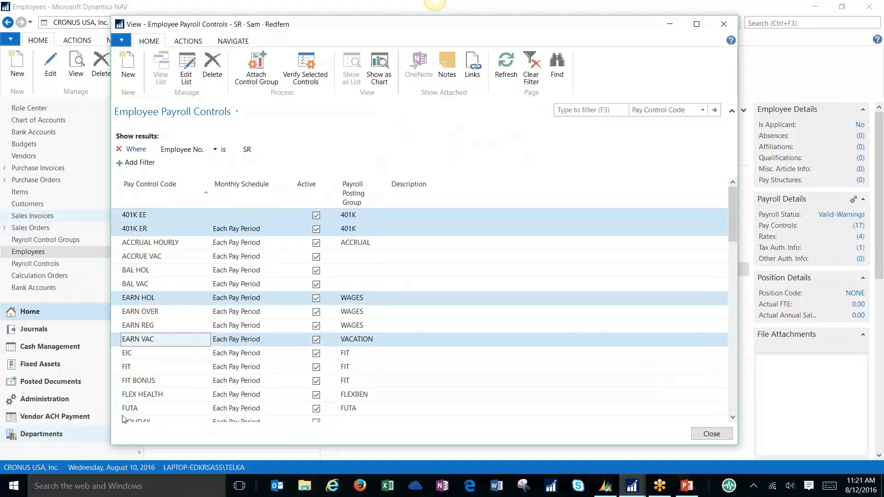
{"action": "left_click", "coordinate": [119, 396], "text": "ctrl"}
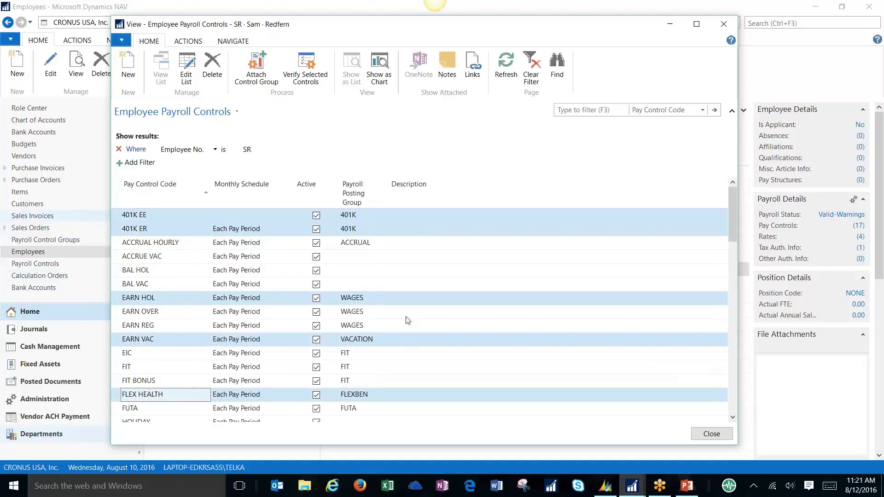
{"action": "left_click", "coordinate": [119, 270], "text": "ctrl"}
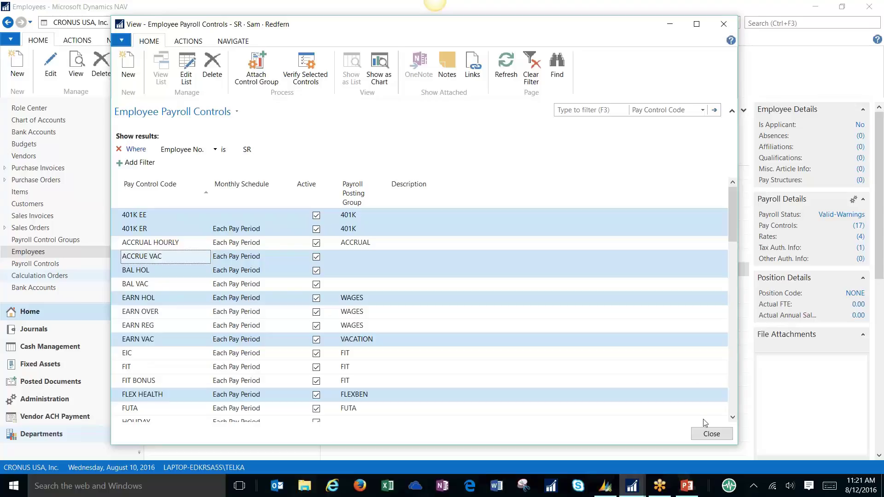
{"action": "left_click", "coordinate": [708, 435]}
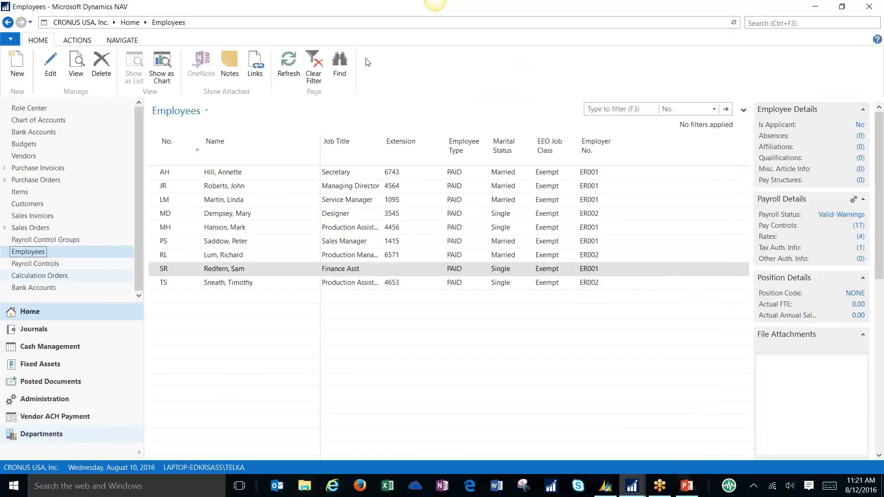
Step: Widen and reposition the Default payroll journal, then bring up the Prior to Benefits journal
{"action": "left_click", "coordinate": [631, 486]}
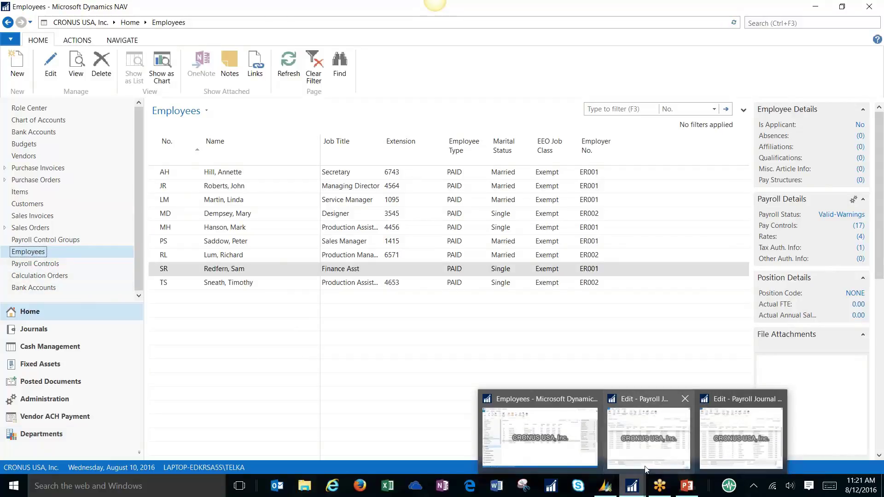
{"action": "left_click", "coordinate": [710, 445]}
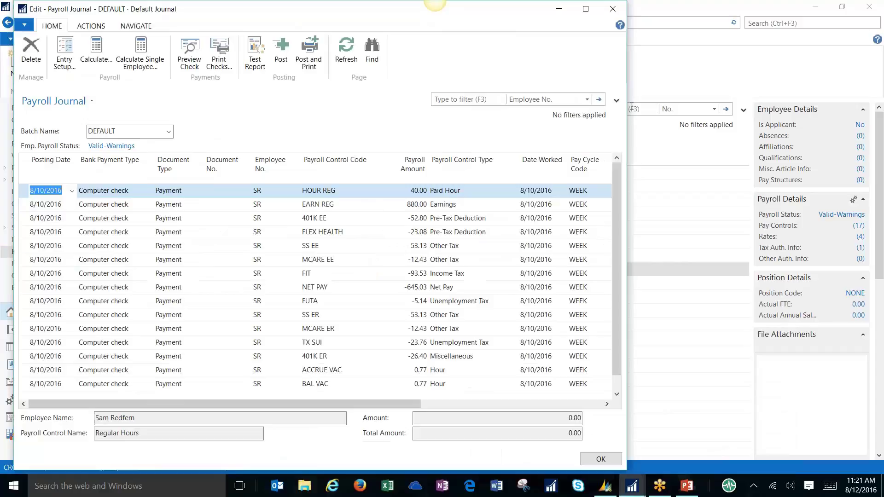
{"action": "left_click_drag", "start_coordinate": [627, 108], "coordinate": [816, 101]}
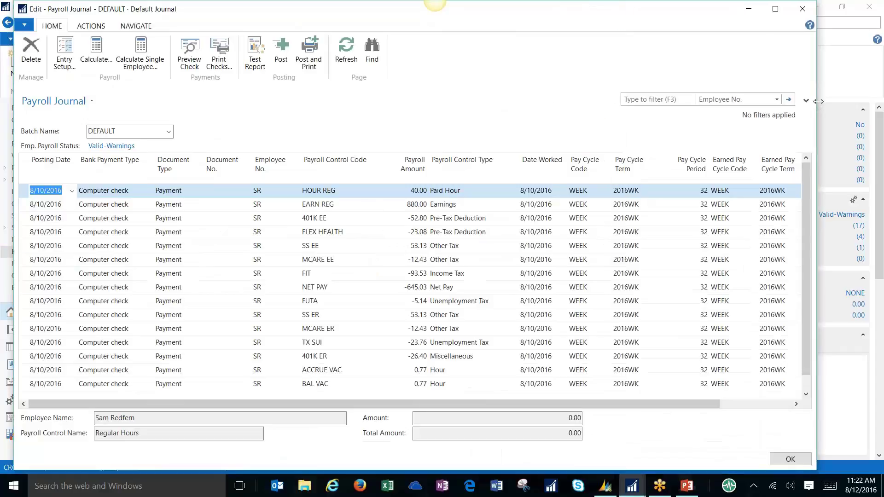
{"action": "left_click_drag", "start_coordinate": [353, 14], "coordinate": [435, 15]}
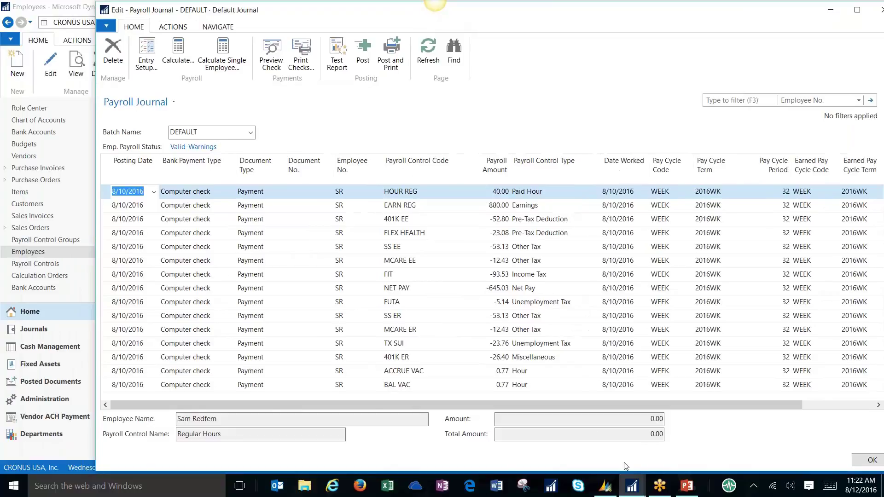
{"action": "left_click_drag", "start_coordinate": [386, 10], "coordinate": [587, 11]}
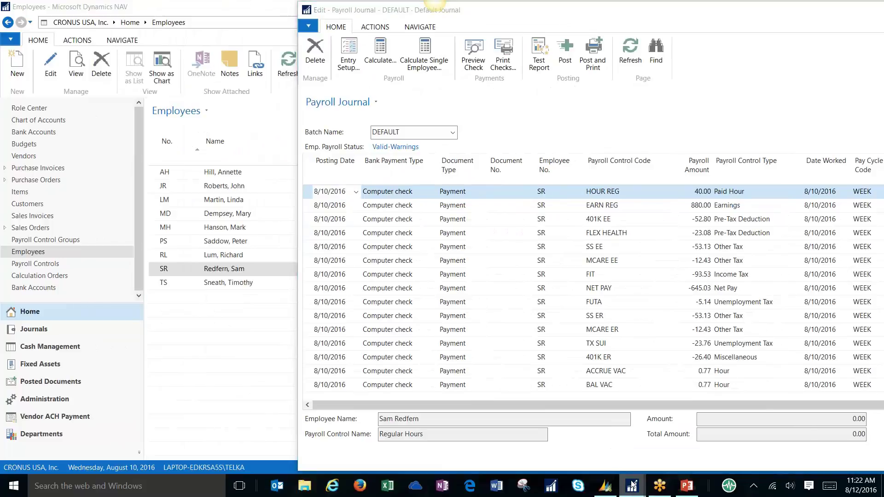
{"action": "mouse_move", "coordinate": [632, 486]}
{"action": "left_click", "coordinate": [739, 431]}
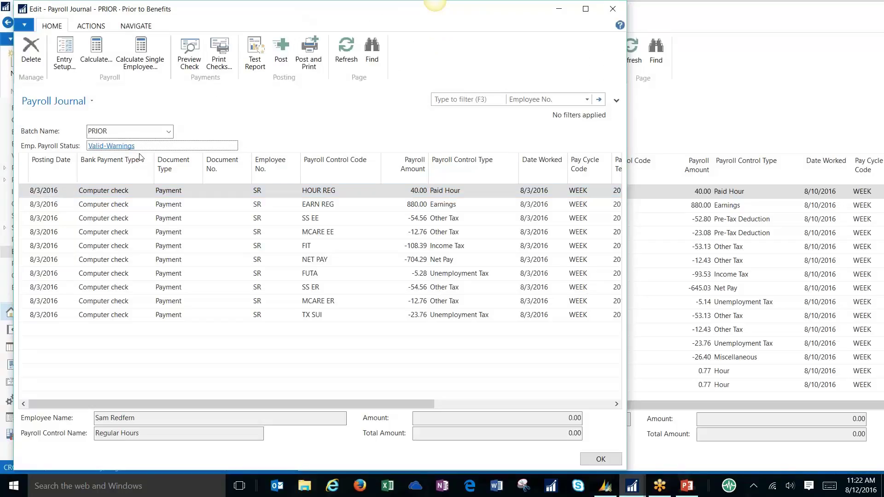
Step: Highlight NET PAY in both journals side by side: -704.29 prior versus -645.03 default
{"action": "left_click", "coordinate": [295, 193]}
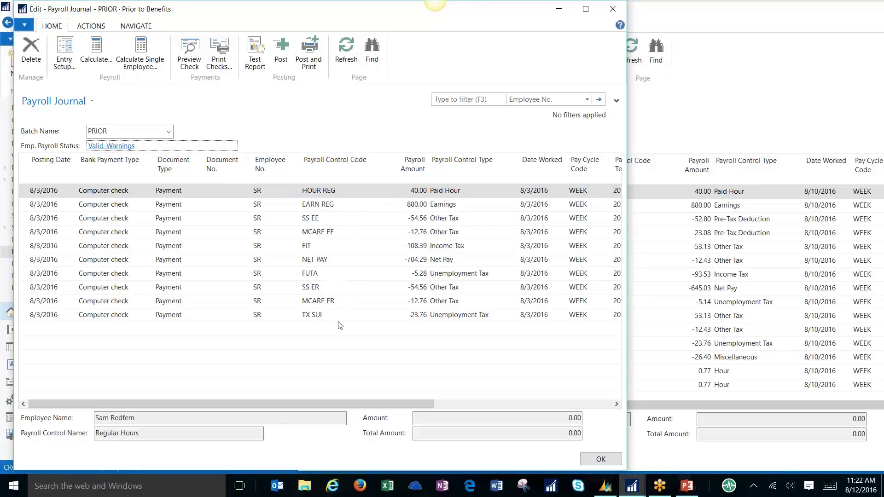
{"action": "left_click", "coordinate": [334, 264]}
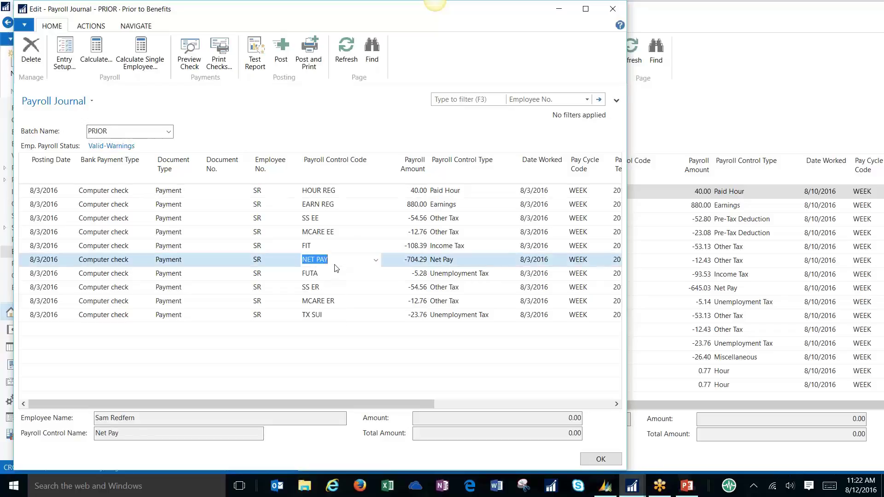
{"action": "left_click", "coordinate": [724, 14]}
{"action": "left_click_drag", "start_coordinate": [573, 17], "coordinate": [707, 17]}
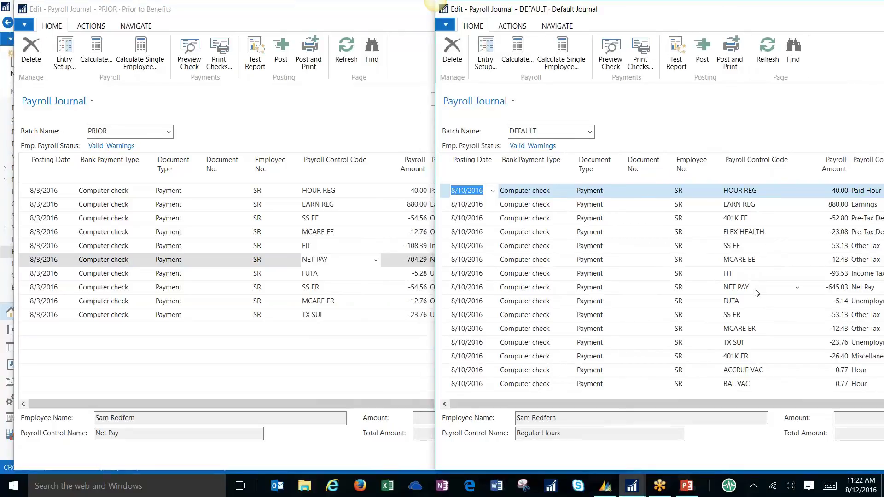
{"action": "left_click", "coordinate": [447, 291]}
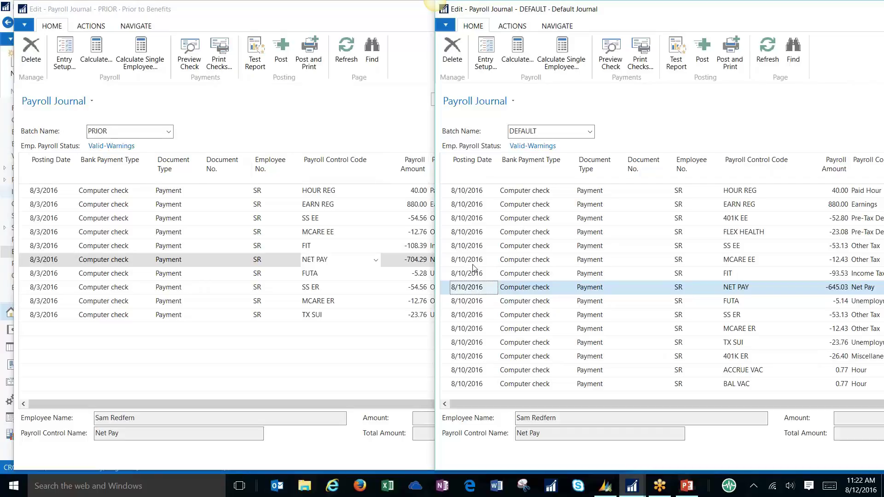
{"action": "left_click_drag", "start_coordinate": [660, 14], "coordinate": [532, 17]}
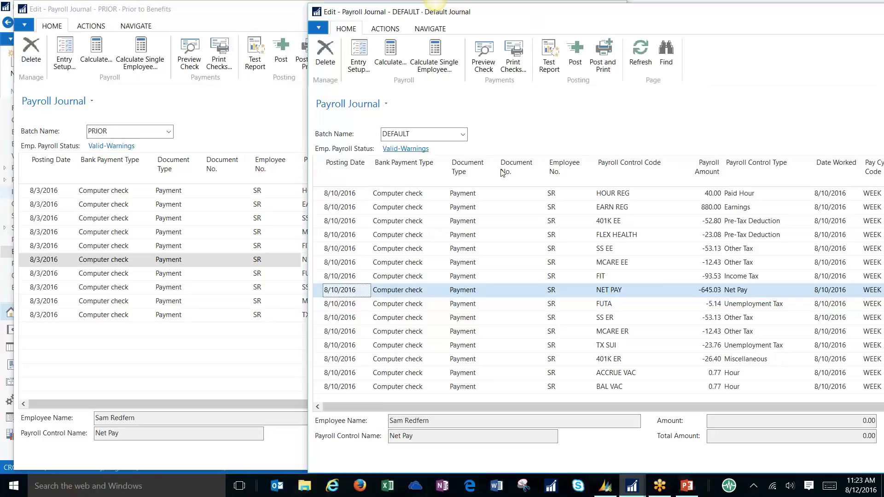
{"action": "mouse_move", "coordinate": [631, 486]}
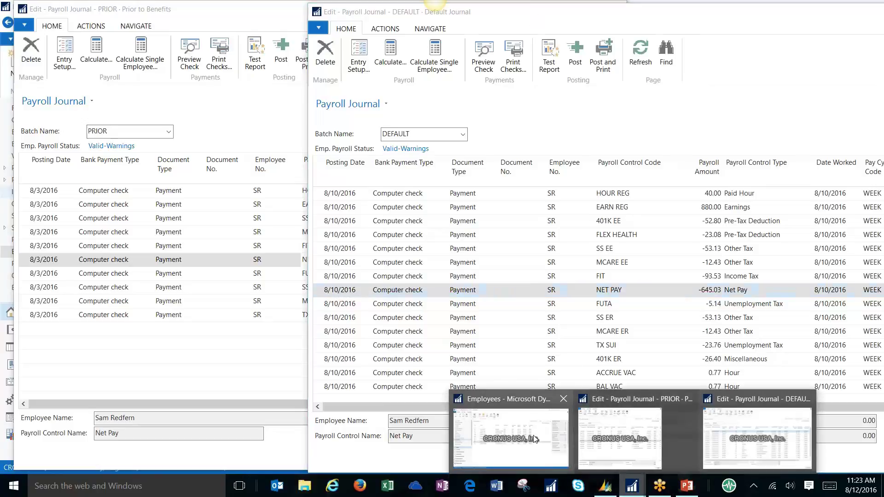
{"action": "left_click", "coordinate": [511, 439]}
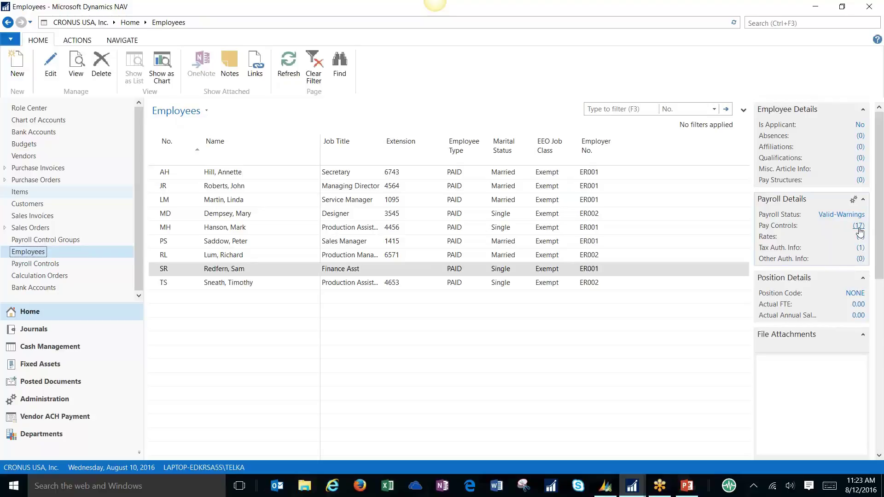
{"action": "left_click", "coordinate": [858, 227]}
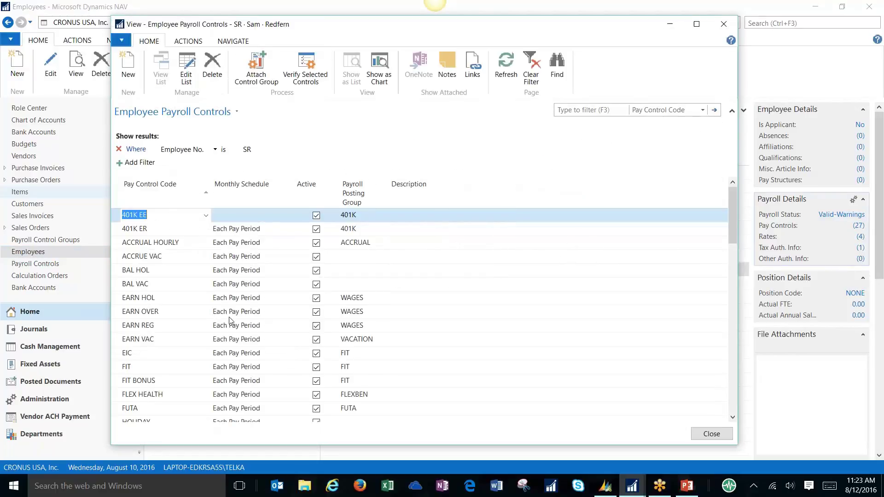